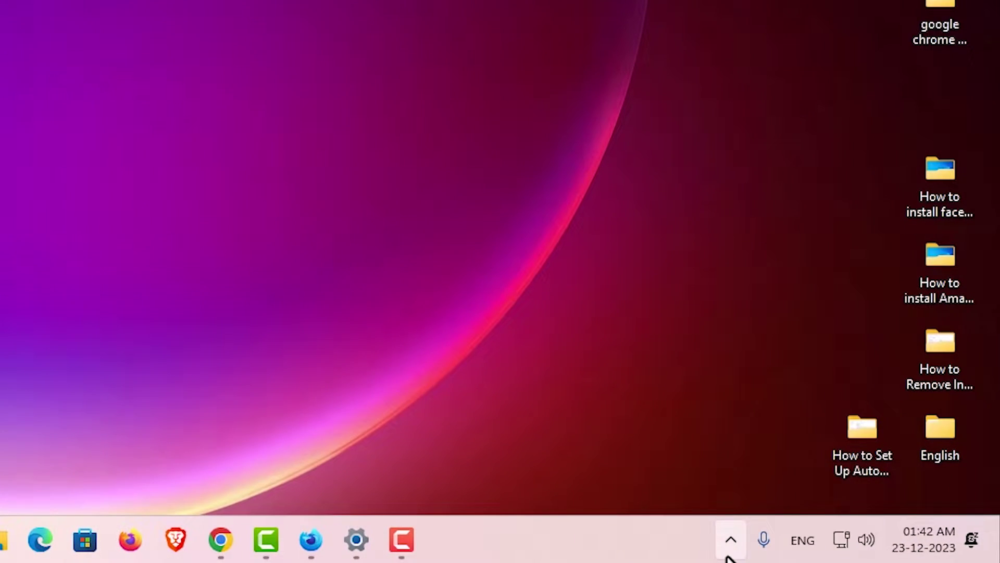
Show the hidden notification-area icons in the Windows taskbar
left_click(731, 540)
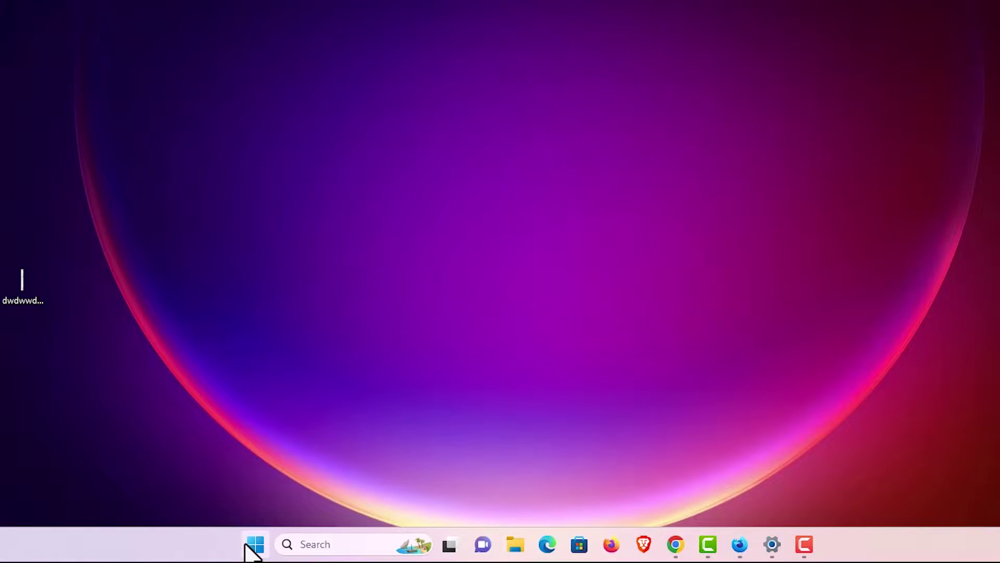
left_click(254, 546)
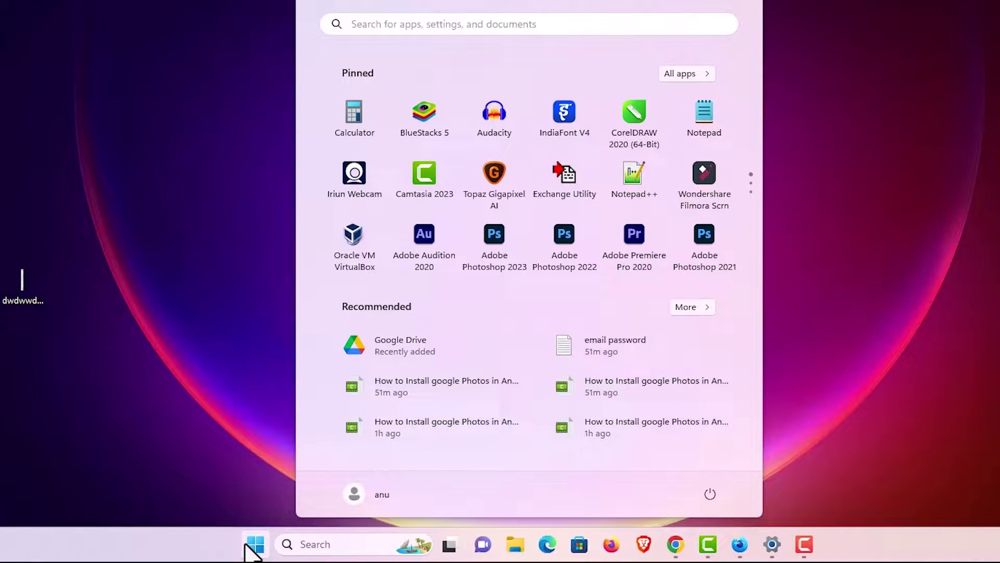
type("googl")
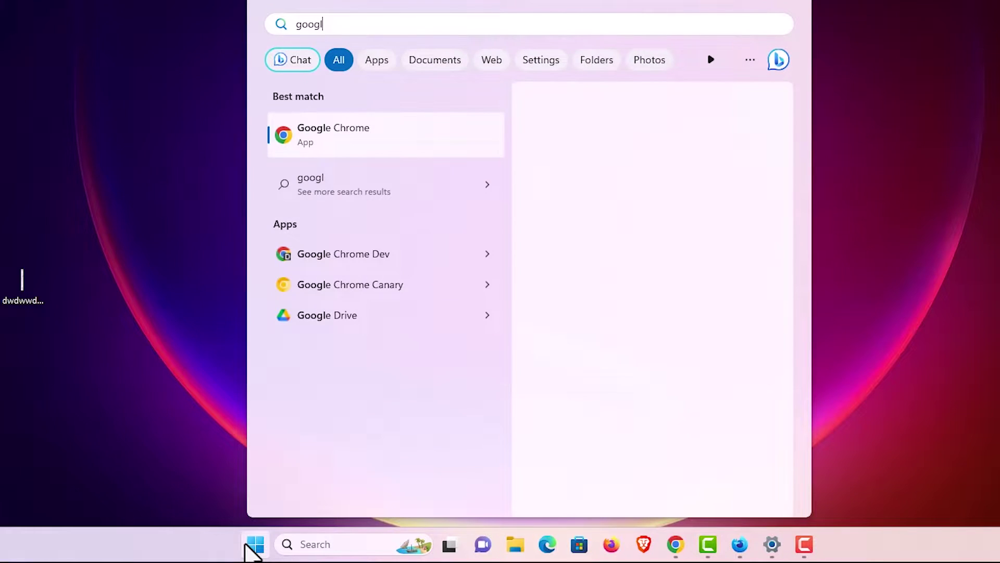
type("e dr")
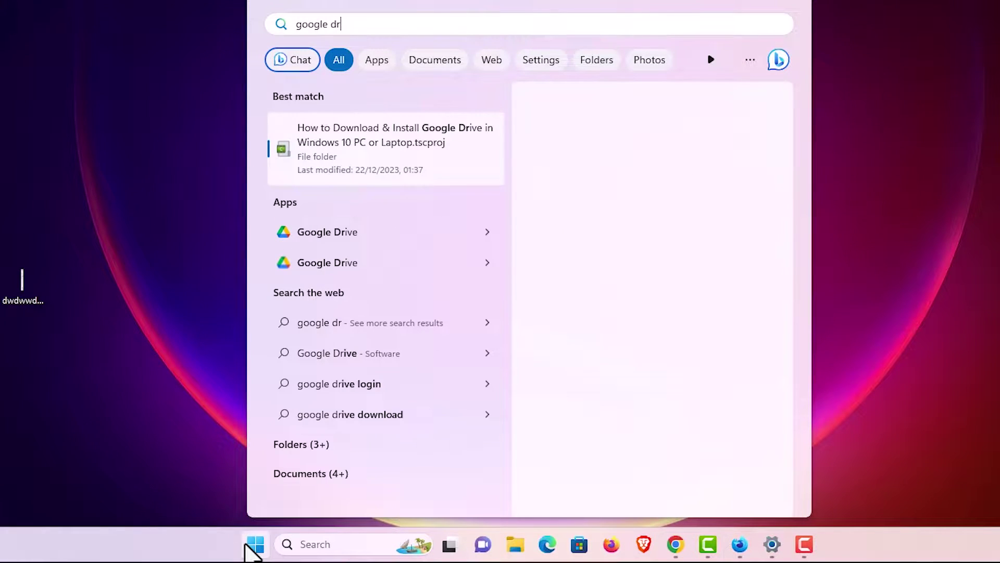
type("ive")
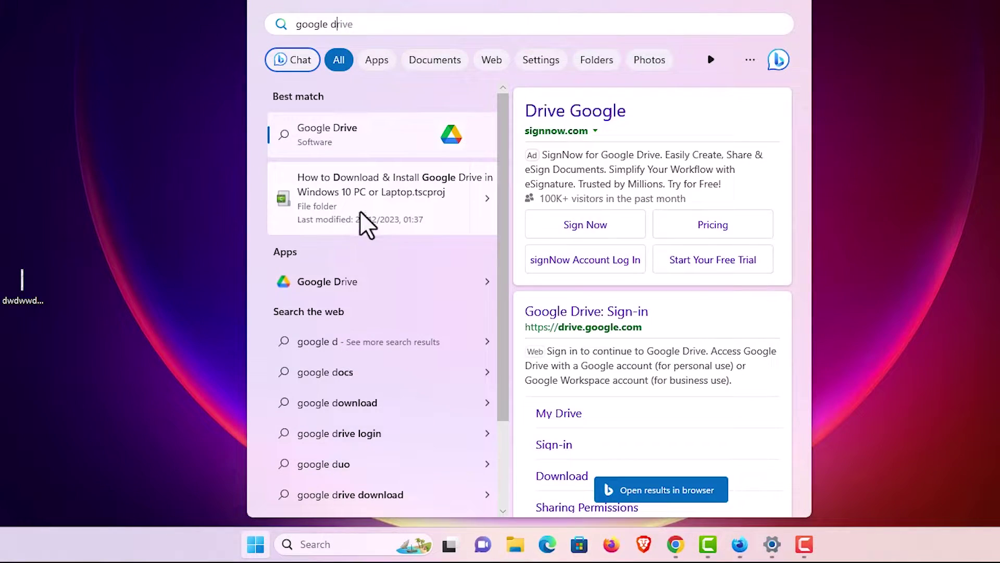
key("Return")
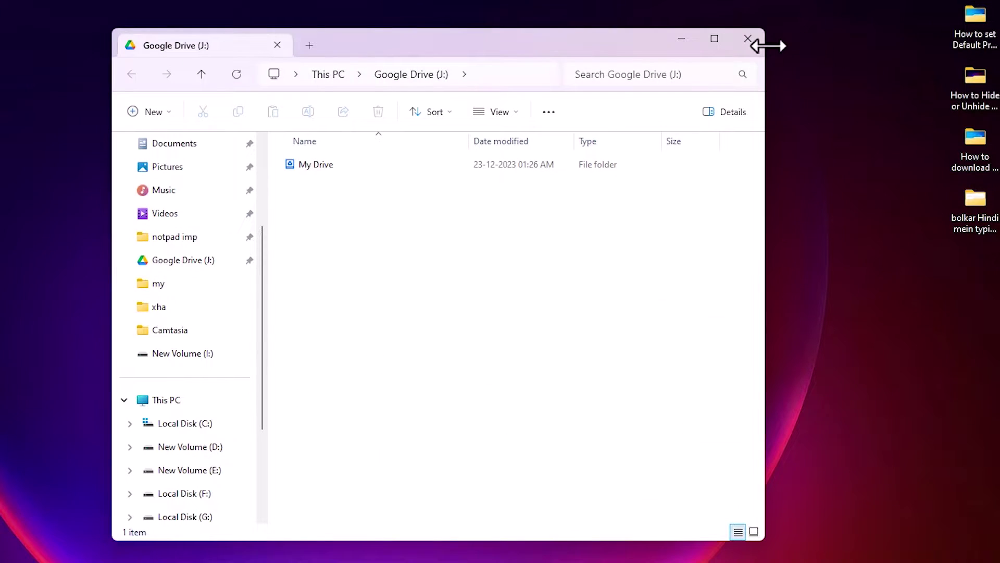
left_click(754, 39)
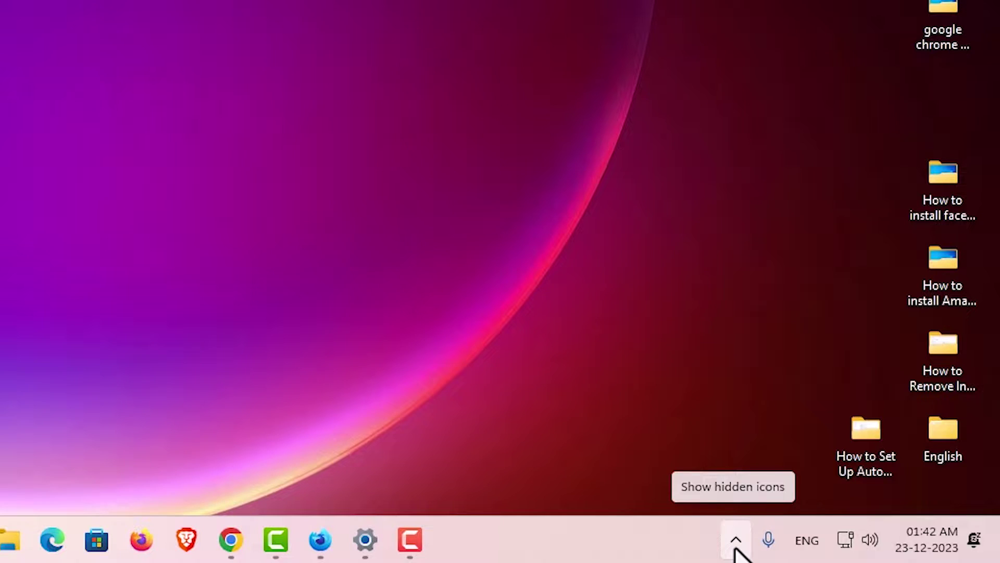
Open Google Drive Preferences from the Drive tray icon's gear menu
left_click(735, 541)
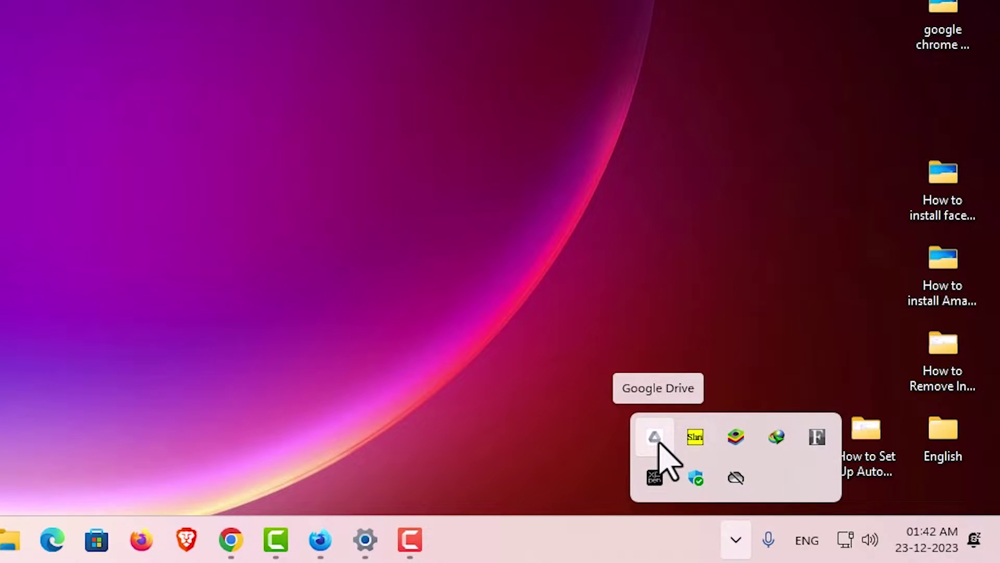
left_click(656, 439)
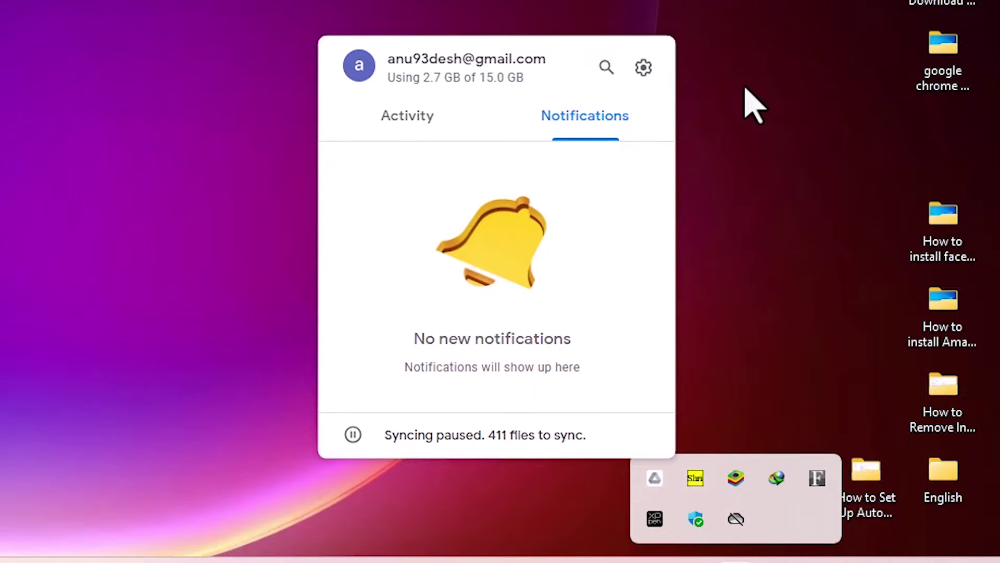
left_click(643, 69)
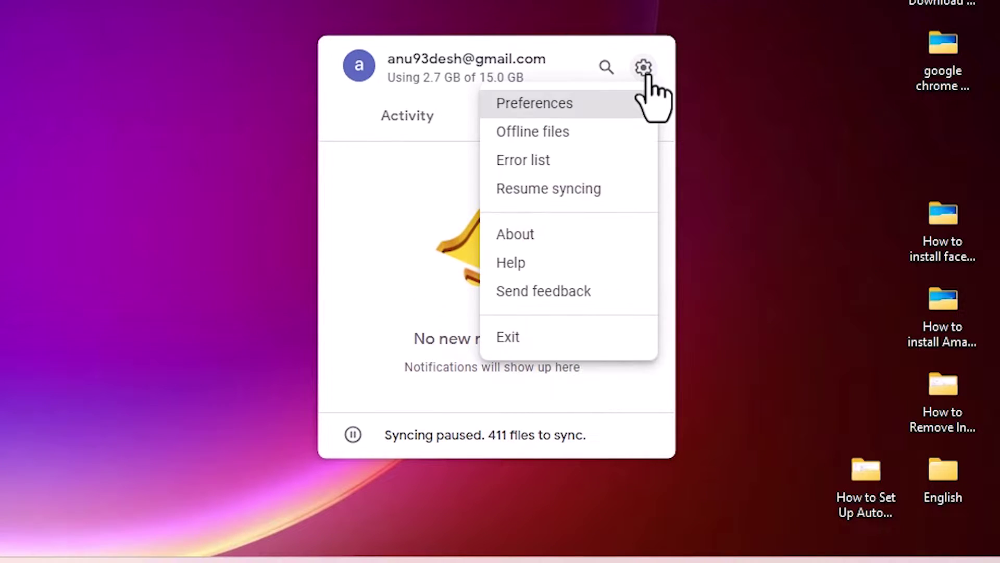
left_click(545, 111)
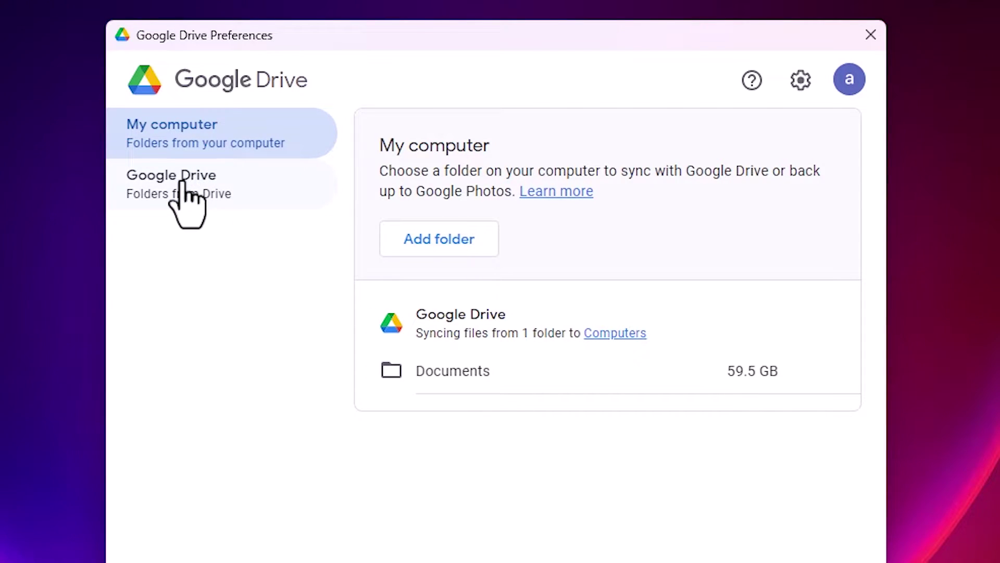
Show the Google Drive section of Preferences, with My Drive set to Stream files
left_click(210, 191)
left_click(217, 152)
left_click(212, 179)
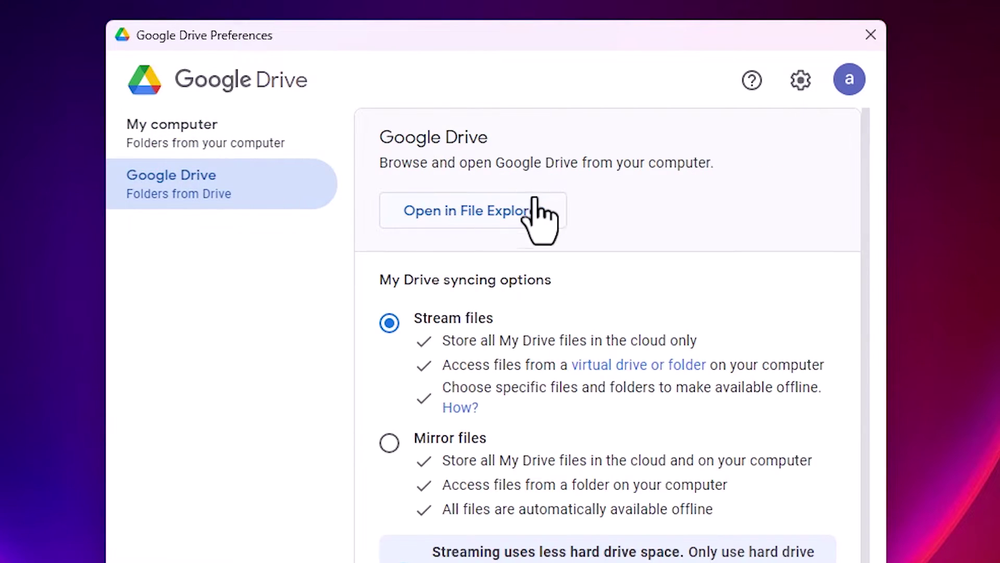
Open the account Settings page and start the Disconnect account prompt
left_click(800, 81)
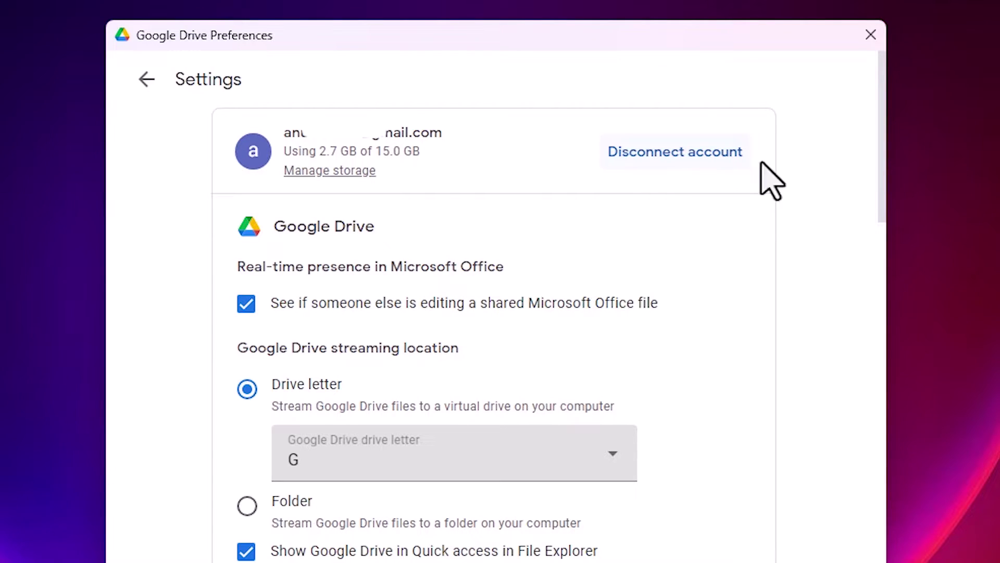
left_click(674, 157)
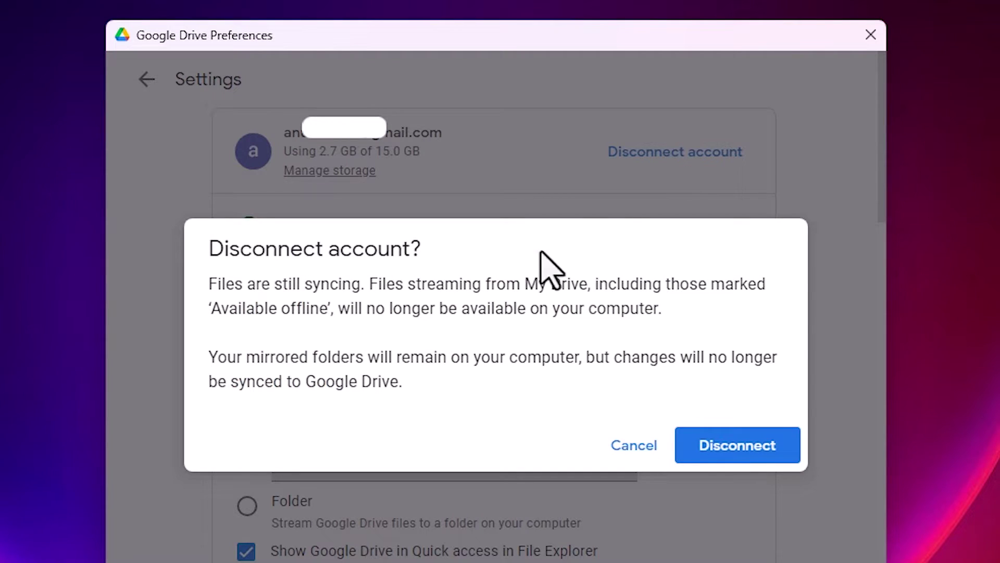
Confirm Disconnect to sign the Google account out of Drive
left_click(735, 449)
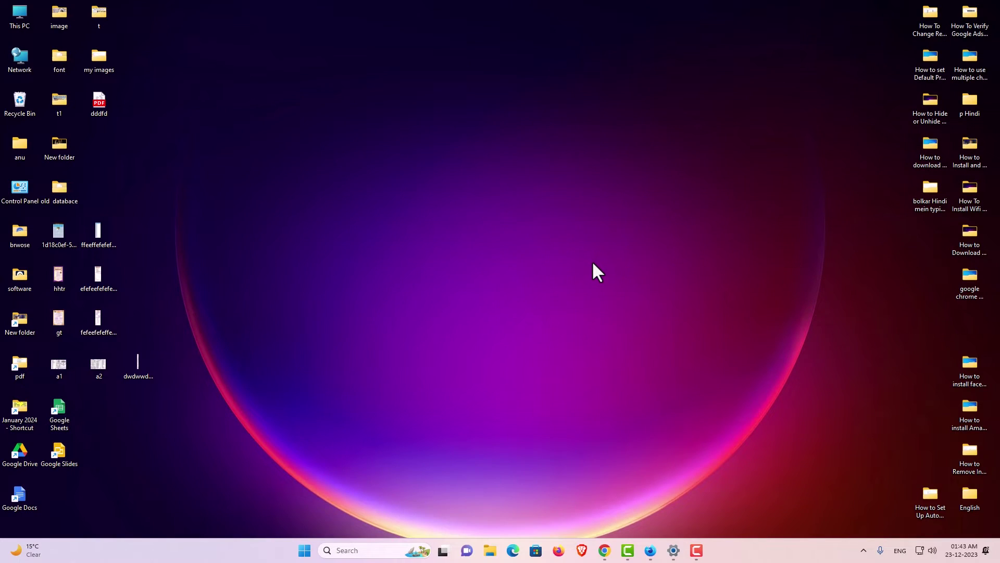